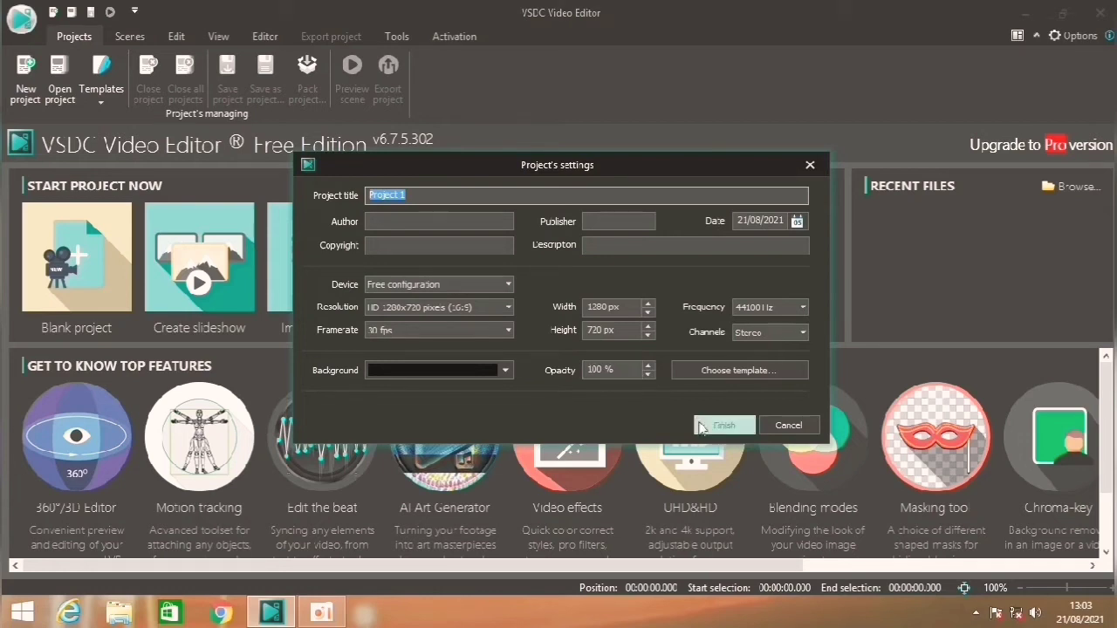
- Create Project 1 at 1280x720 and 30 fps, and add the 171124_G1_013 video from the desktop to its scene
{"action": "left_click", "coordinate": [715, 428]}
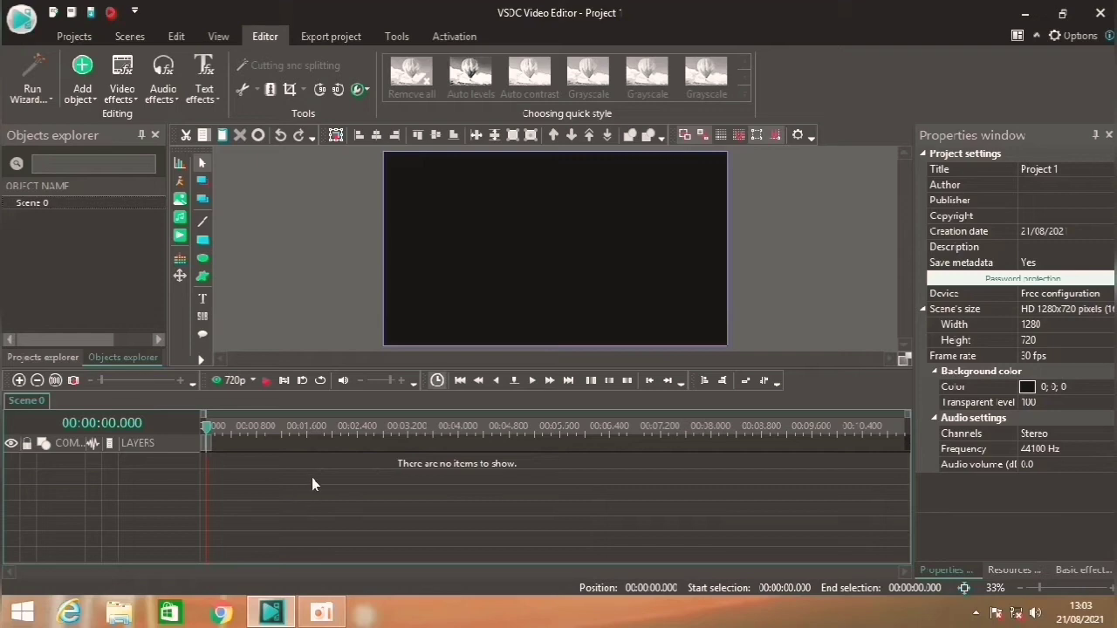
{"action": "left_click", "coordinate": [1026, 13]}
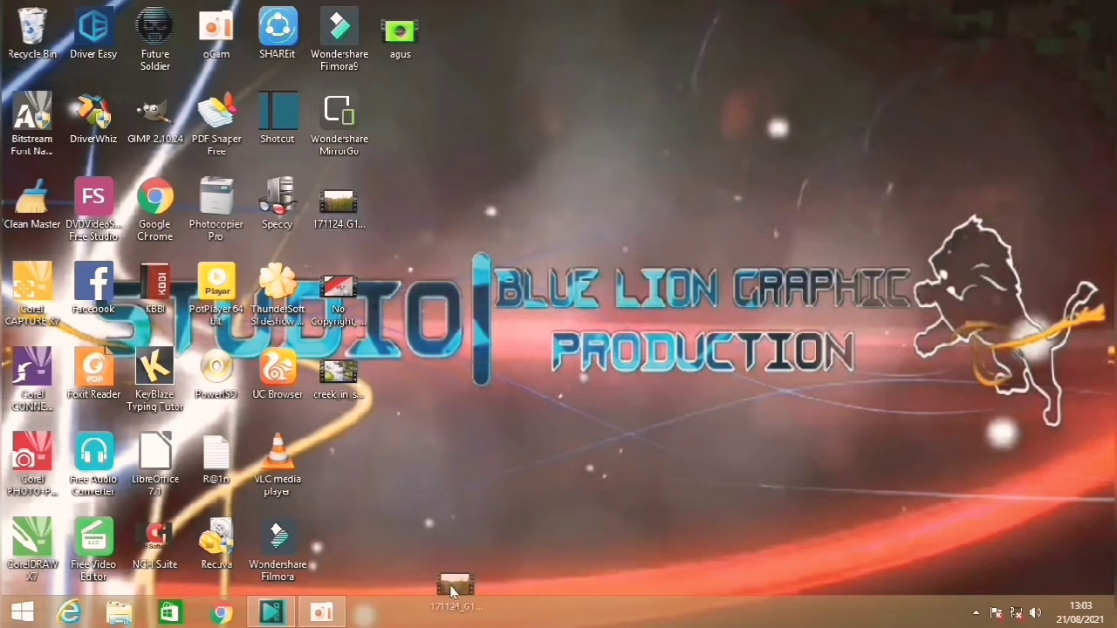
{"action": "left_click", "coordinate": [270, 613]}
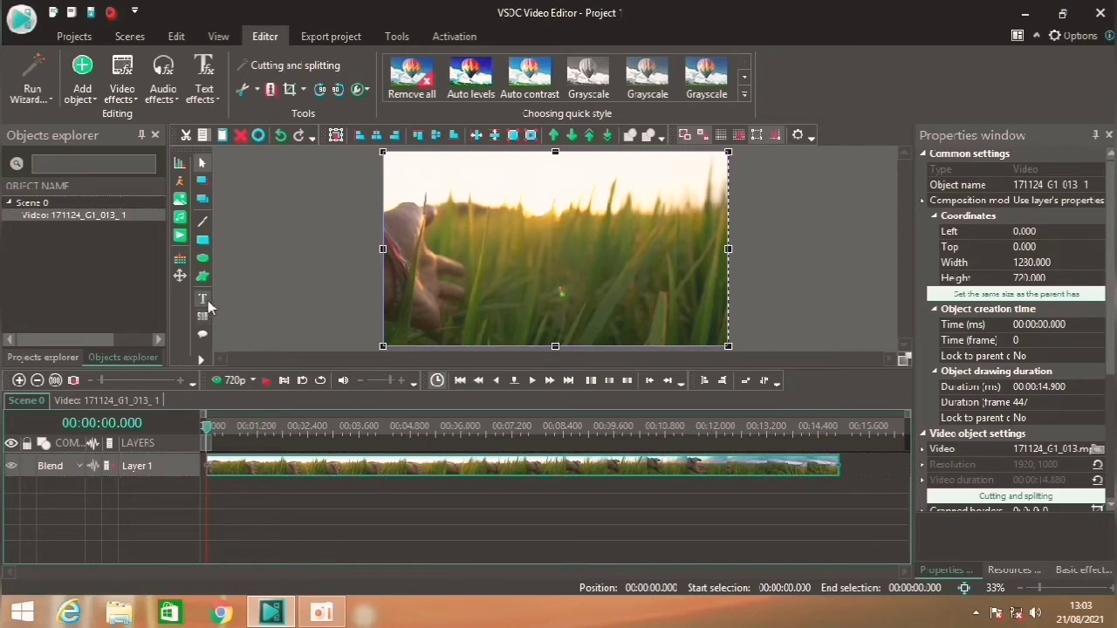
- Add a text object on a new layer from the cursor position, in a box about 1264 by 288 px, reading BLUE LION STUDIO
{"action": "left_click", "coordinate": [208, 301]}
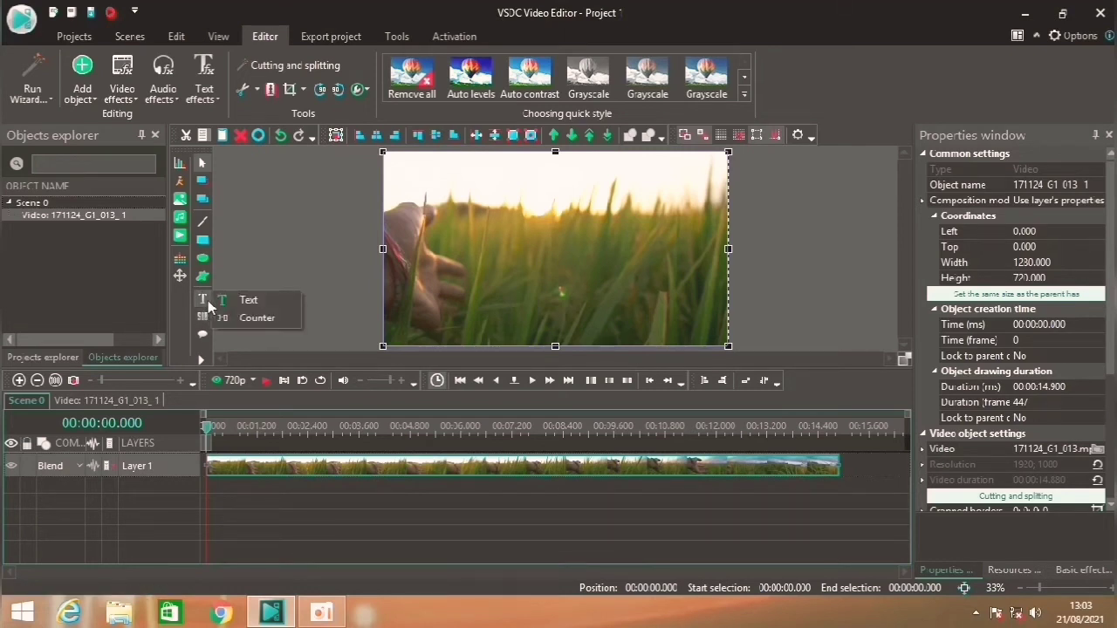
{"action": "left_click", "coordinate": [276, 305]}
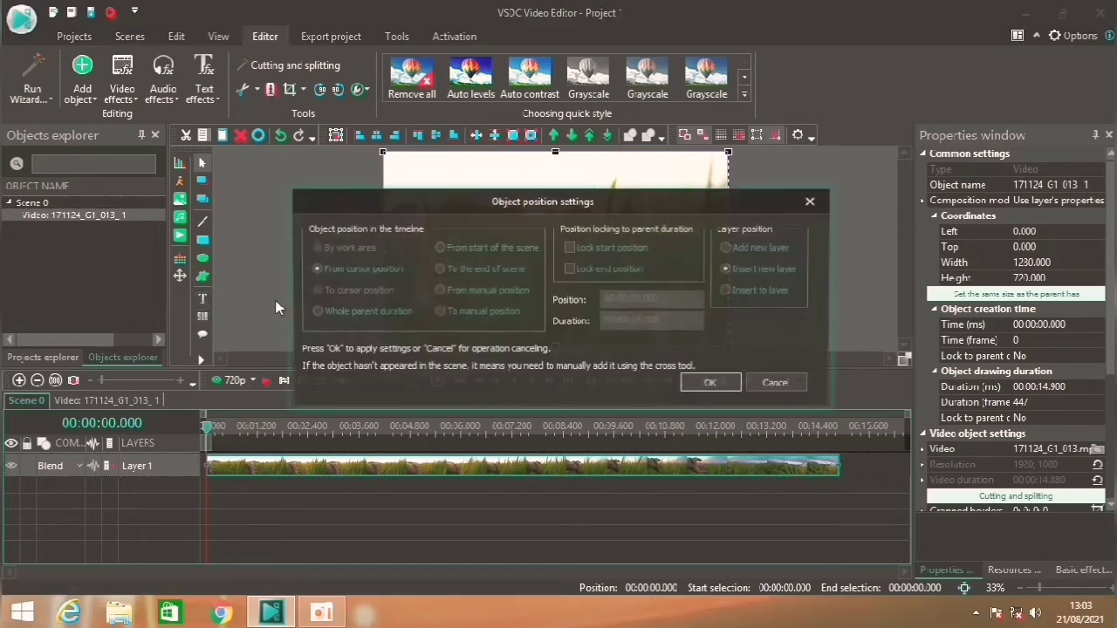
{"action": "left_click", "coordinate": [705, 387]}
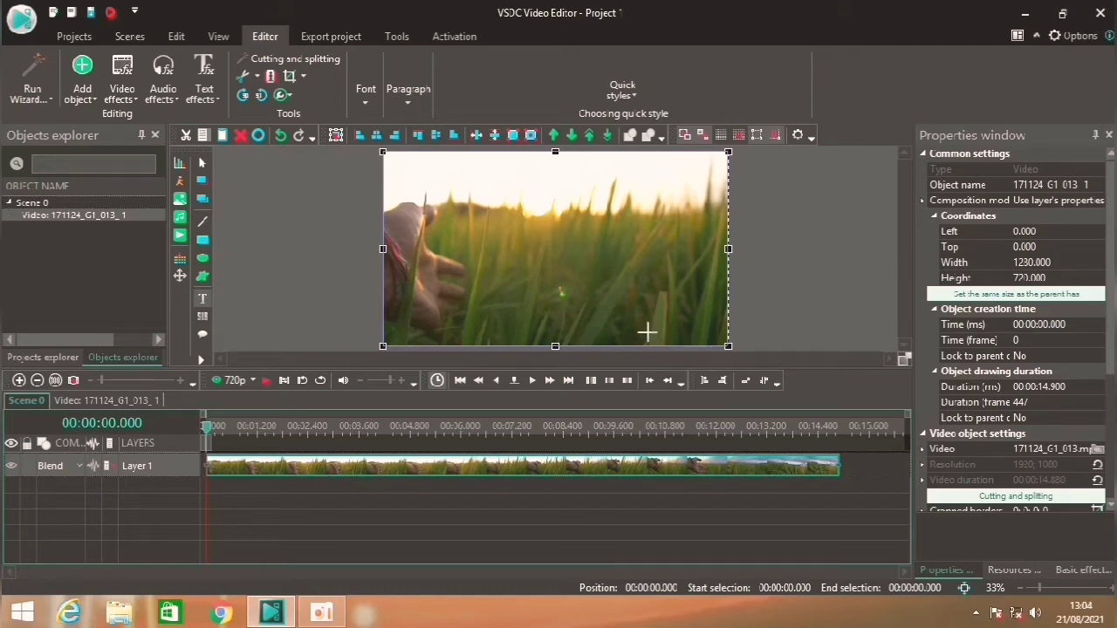
{"action": "left_click", "coordinate": [465, 206]}
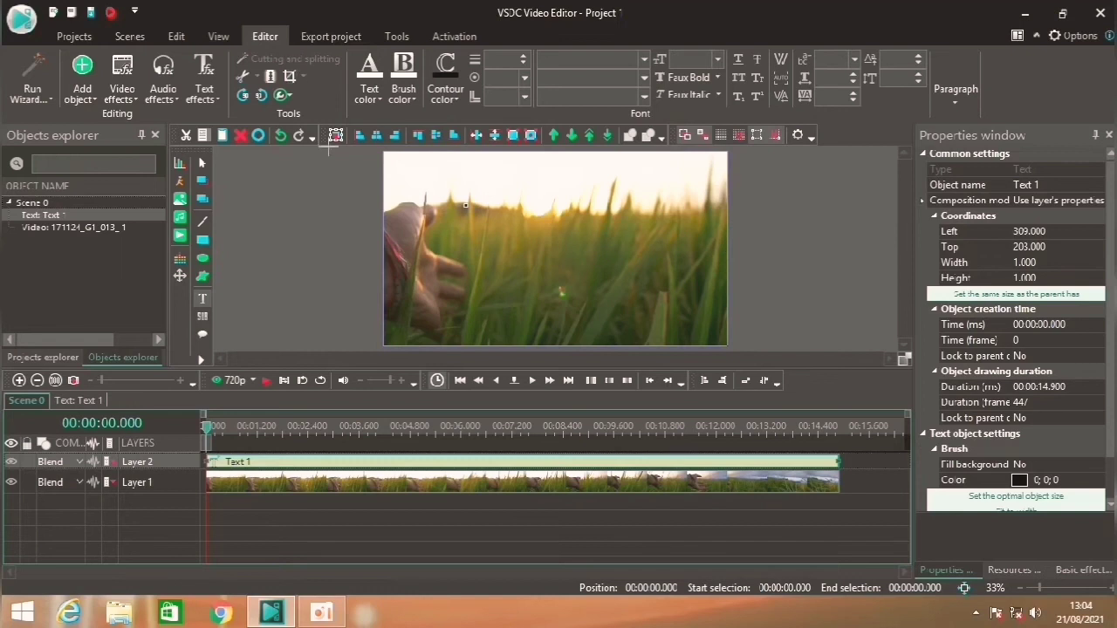
{"action": "left_click_drag", "start_coordinate": [466, 206], "coordinate": [806, 282]}
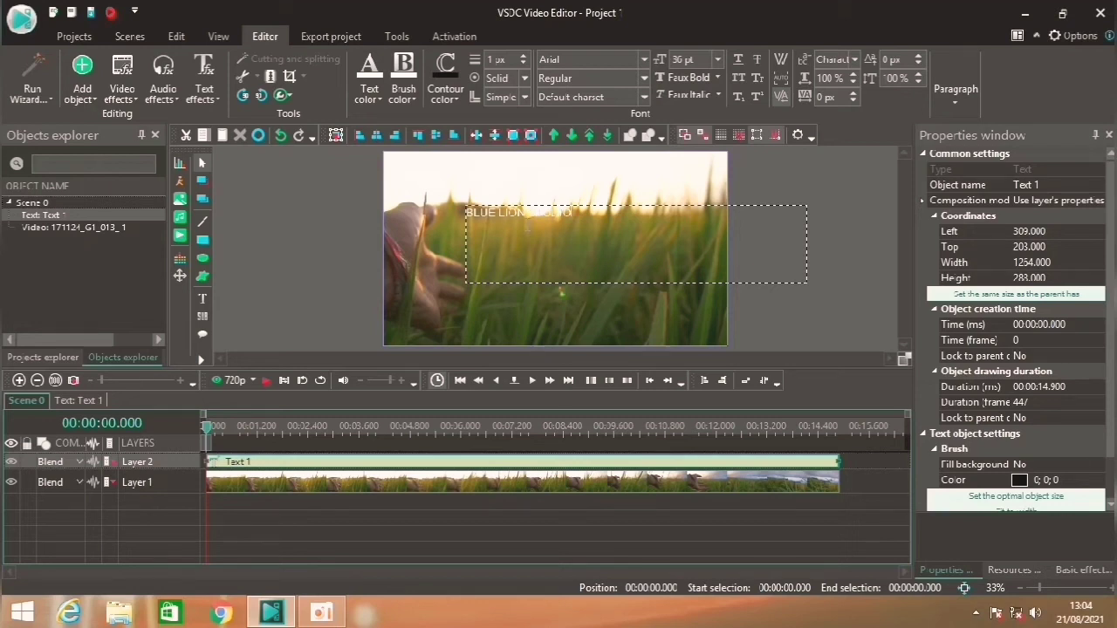
- Enlarge the BLUE LION STUDIO text to 114.75 pt
{"action": "key", "text": "ctrl+a"}
{"action": "left_click", "coordinate": [717, 59]}
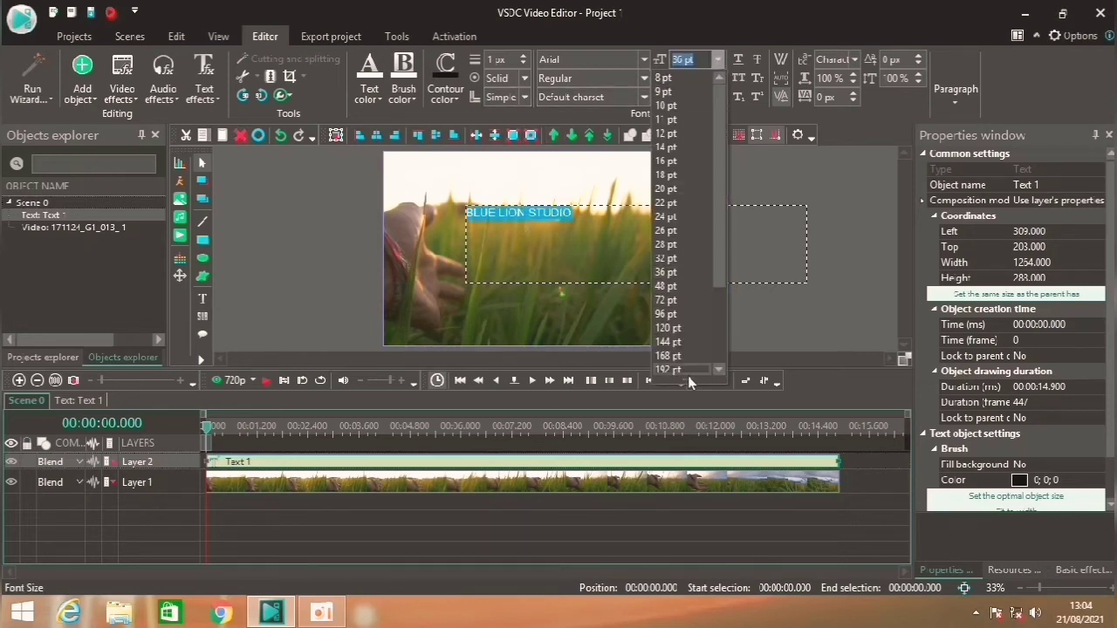
{"action": "left_click", "coordinate": [690, 375]}
{"action": "left_click", "coordinate": [781, 78]}
{"action": "left_click", "coordinate": [717, 59]}
{"action": "left_click", "coordinate": [690, 332]}
{"action": "left_click", "coordinate": [677, 60]}
{"action": "key", "text": "Return"}
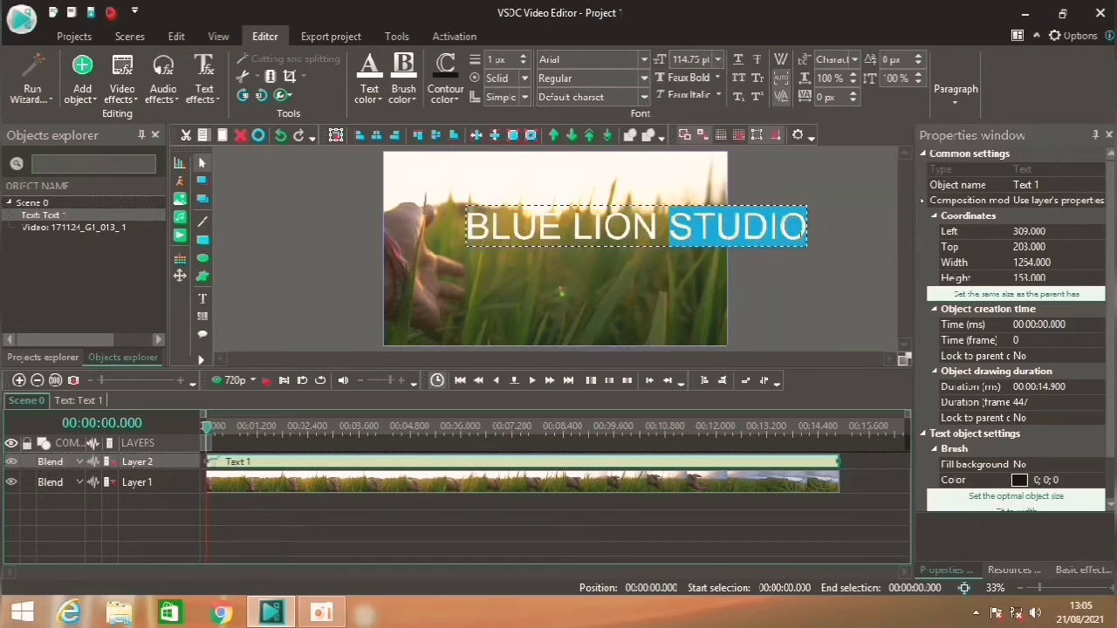
- Move the text box to about 164 px left and 207 px top, and narrow it to about 1103 px
{"action": "left_click", "coordinate": [770, 273]}
{"action": "left_click", "coordinate": [768, 228]}
{"action": "left_click_drag", "start_coordinate": [768, 227], "coordinate": [726, 228]}
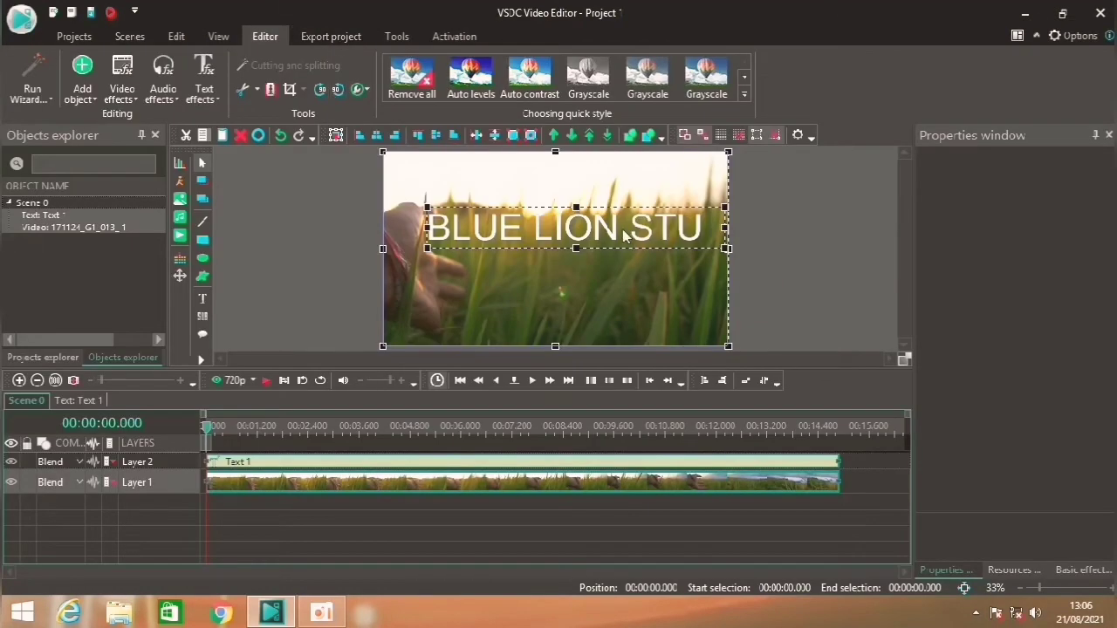
- Set the BLUE LION STUDIO text to 96 pt in the Impact font
{"action": "double_click", "coordinate": [567, 228]}
{"action": "left_click", "coordinate": [718, 59]}
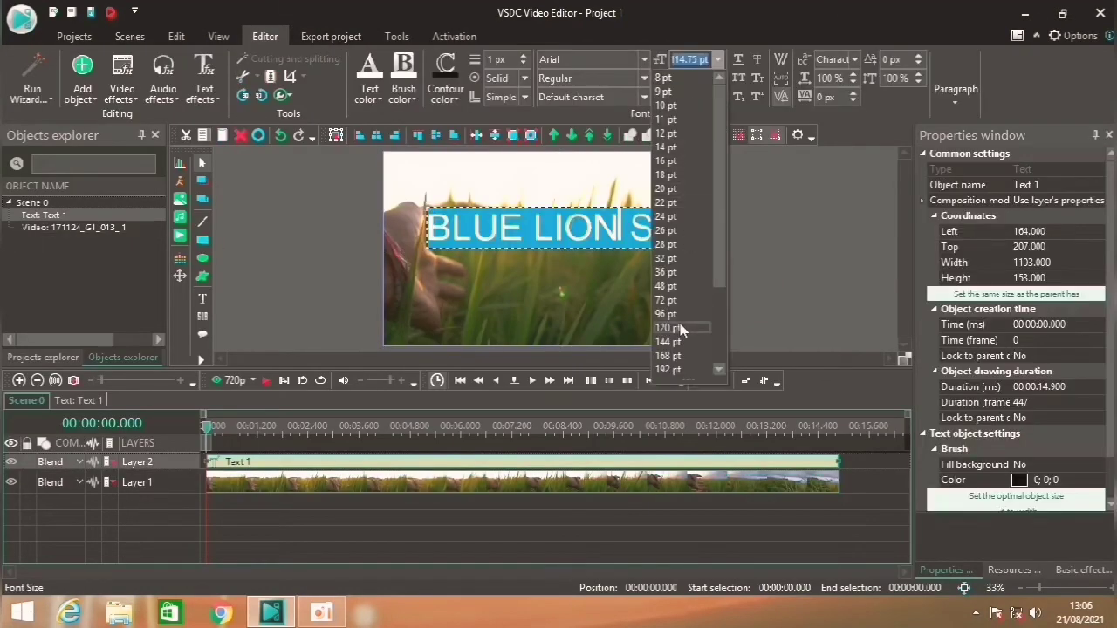
{"action": "left_click", "coordinate": [681, 330]}
{"action": "double_click", "coordinate": [576, 58]}
{"action": "key", "text": "BackSpace"}
{"action": "type", "text": "Impact"}
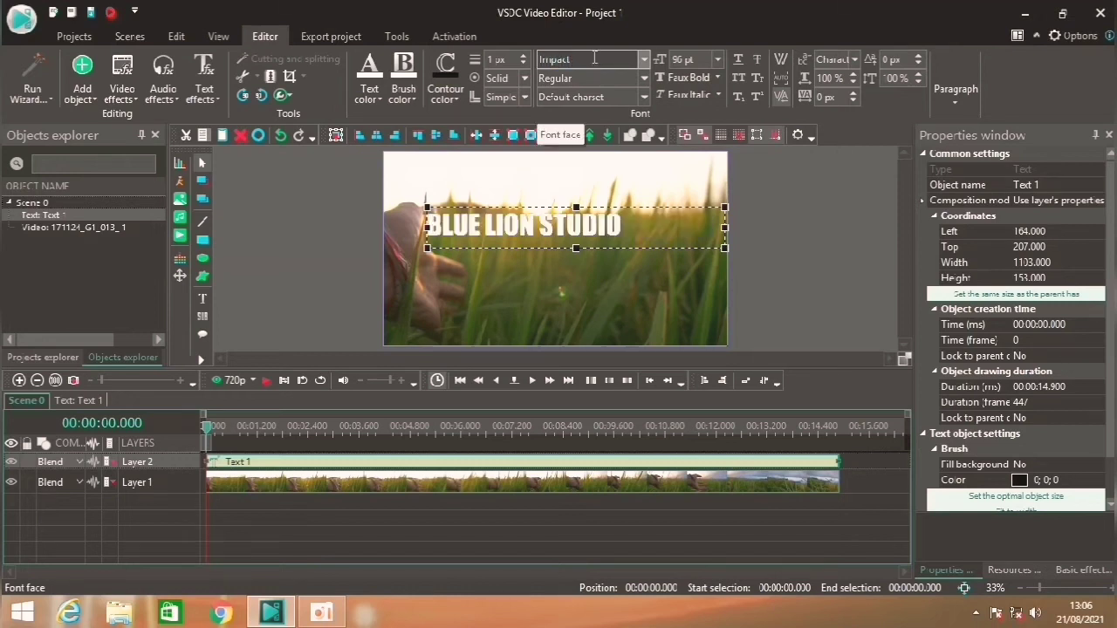
{"action": "key", "text": "Return"}
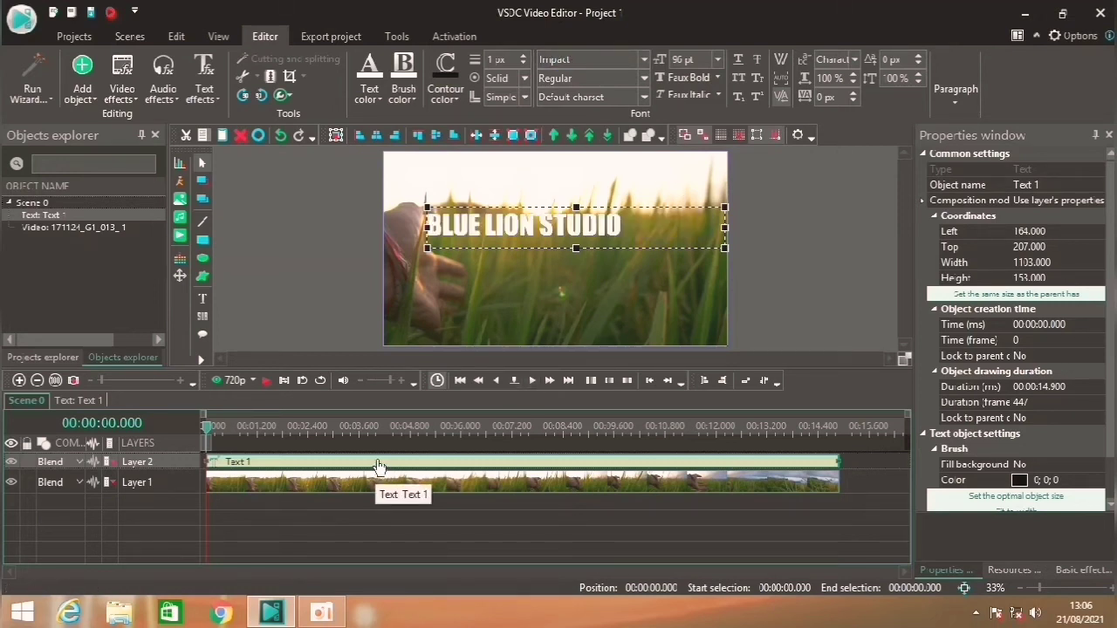
- Open the text object's own timeline and add the No Copyright motion background video from the desktop to it
{"action": "double_click", "coordinate": [261, 464]}
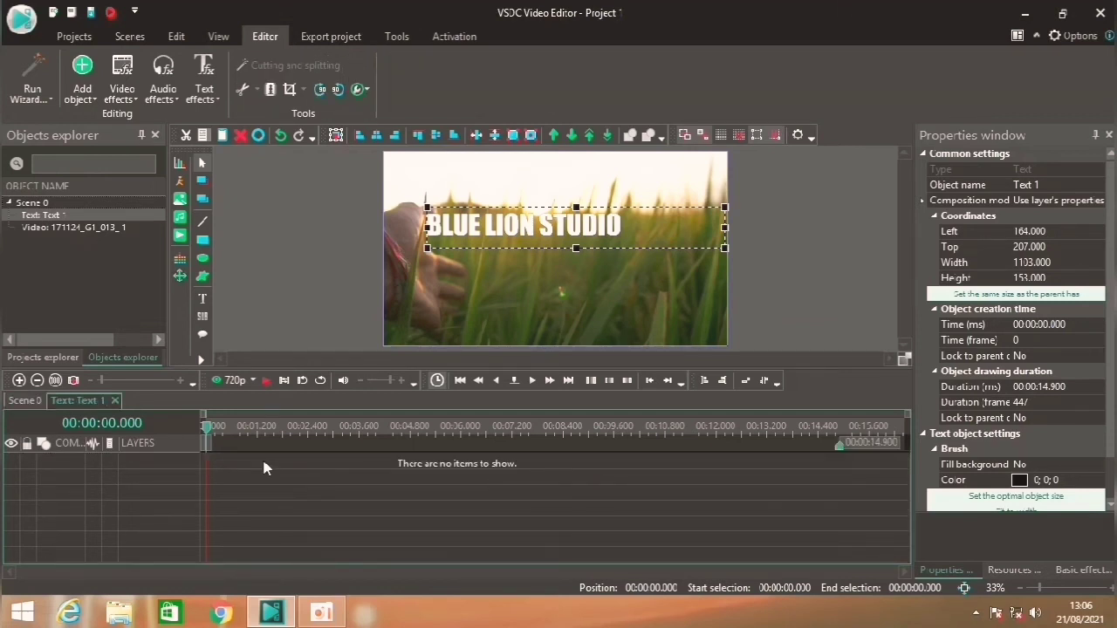
{"action": "left_click", "coordinate": [1024, 13]}
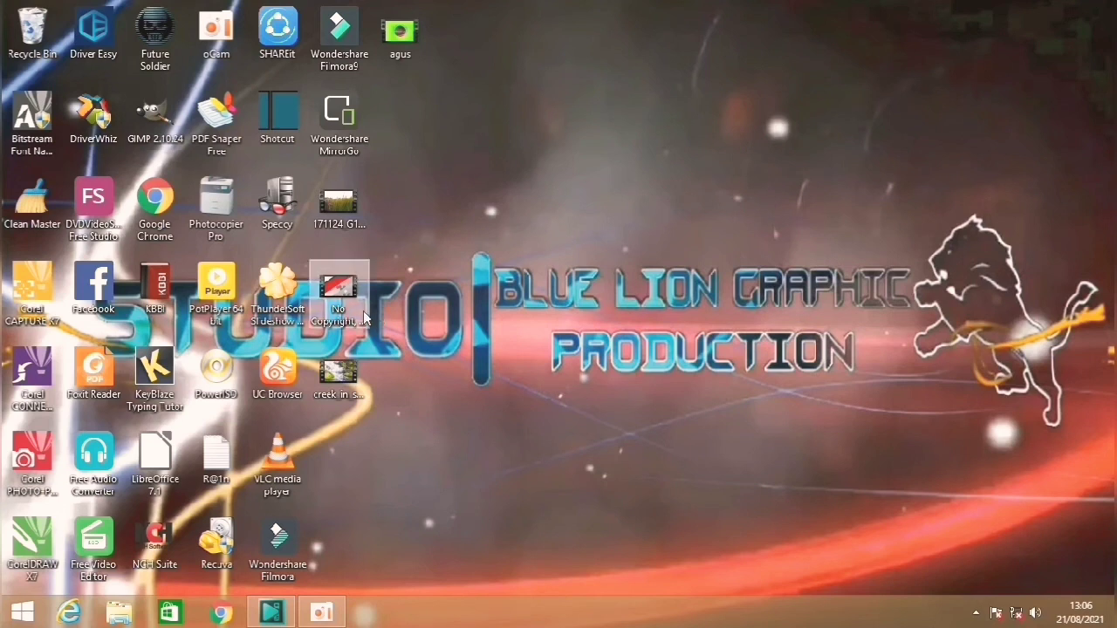
{"action": "left_click_drag", "start_coordinate": [342, 297], "coordinate": [314, 467]}
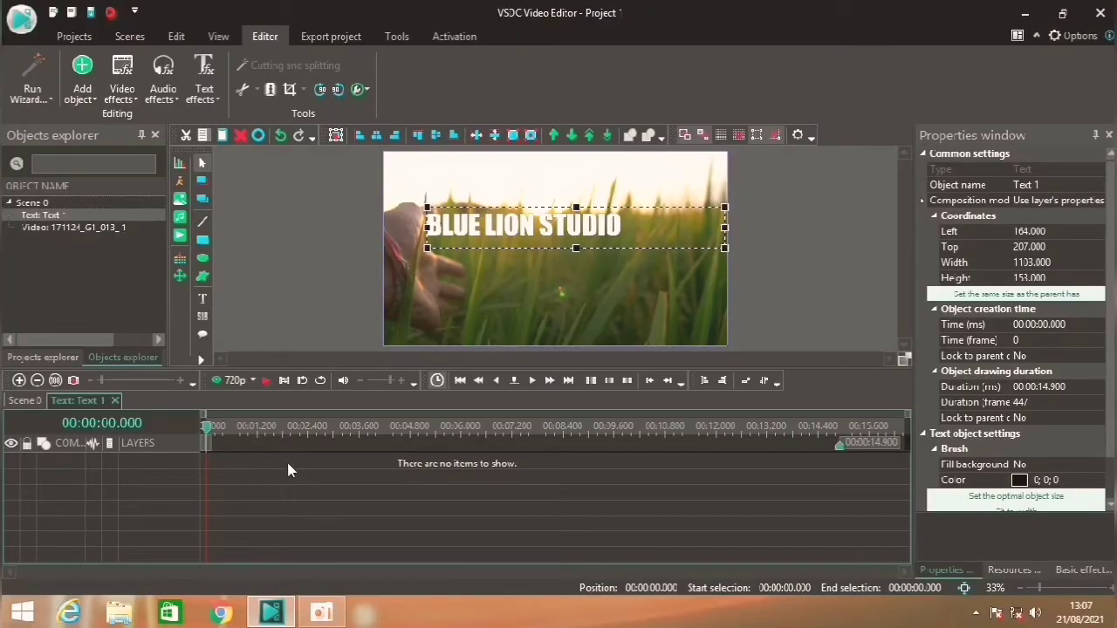
{"action": "left_click_drag", "start_coordinate": [289, 469], "coordinate": [288, 467]}
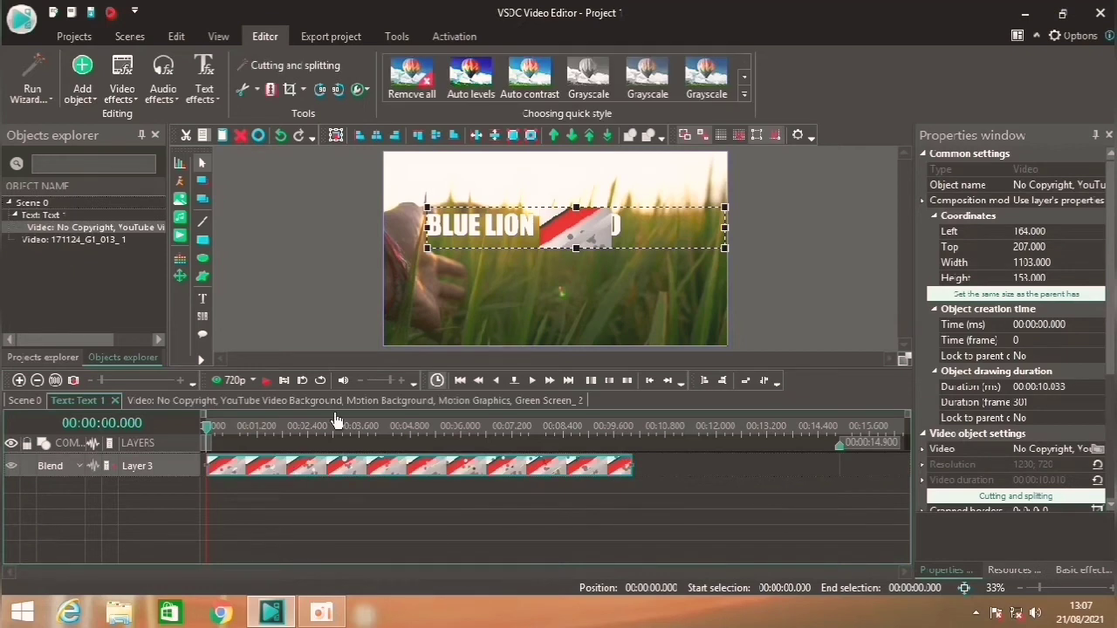
- Stretch the motion background video to about 623 px high and move it to about 118 px left and -162 px top
{"action": "left_click_drag", "start_coordinate": [576, 250], "coordinate": [612, 367]}
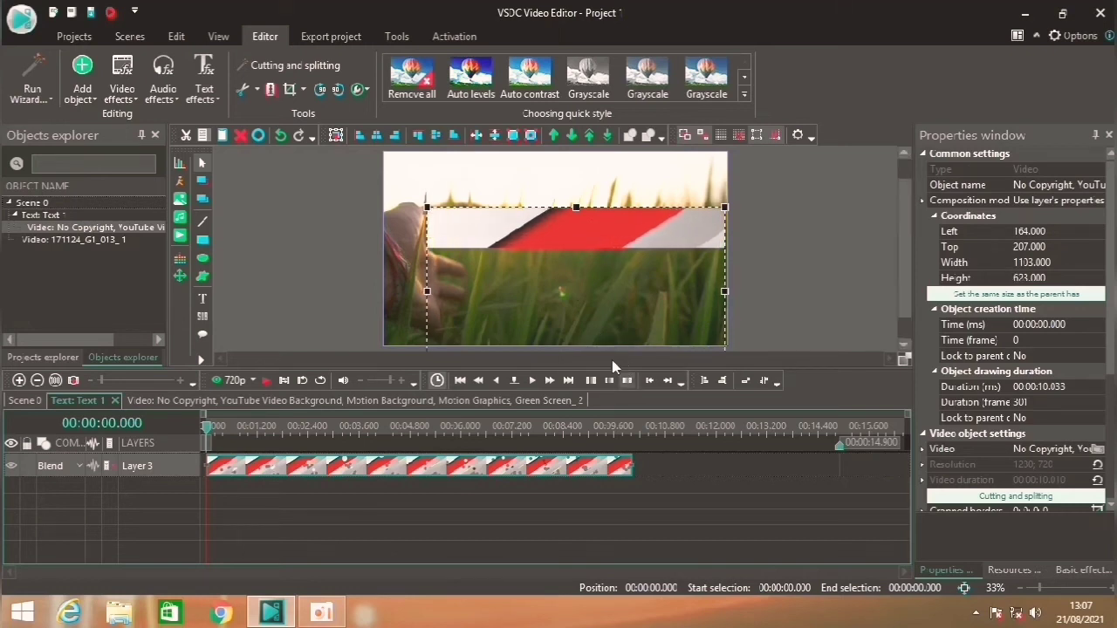
{"action": "double_click", "coordinate": [621, 232]}
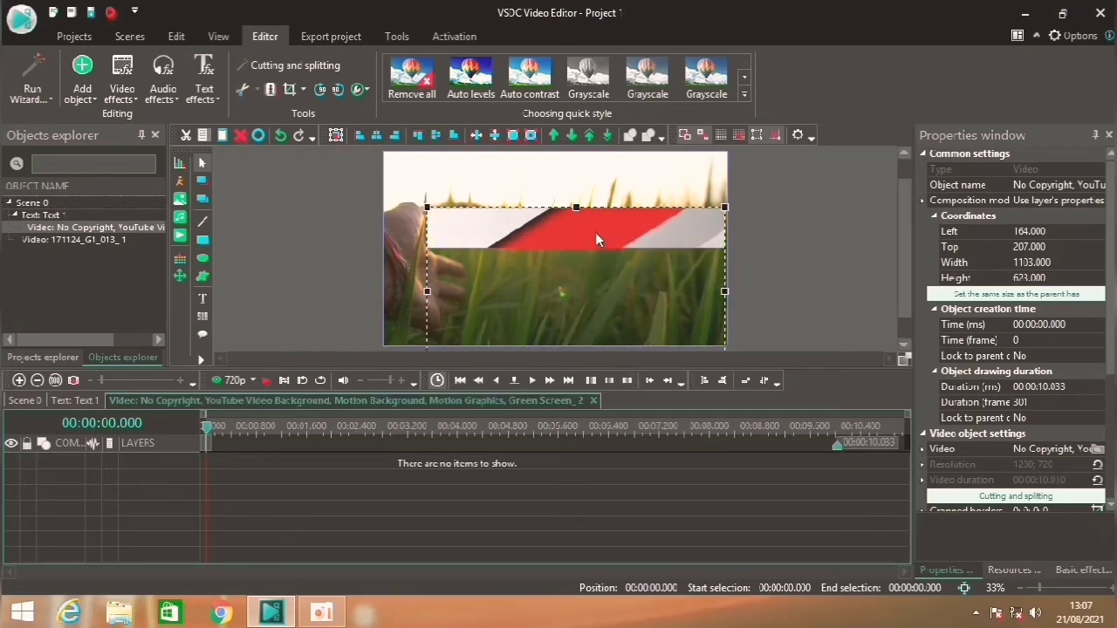
{"action": "left_click_drag", "start_coordinate": [667, 233], "coordinate": [656, 133]}
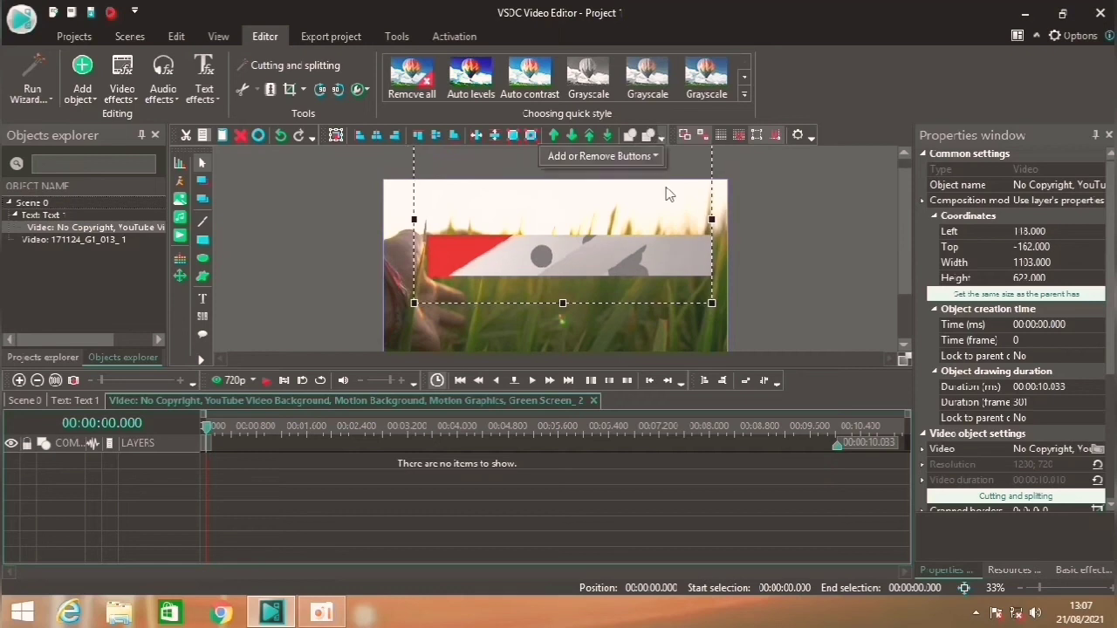
{"action": "left_click", "coordinate": [721, 316]}
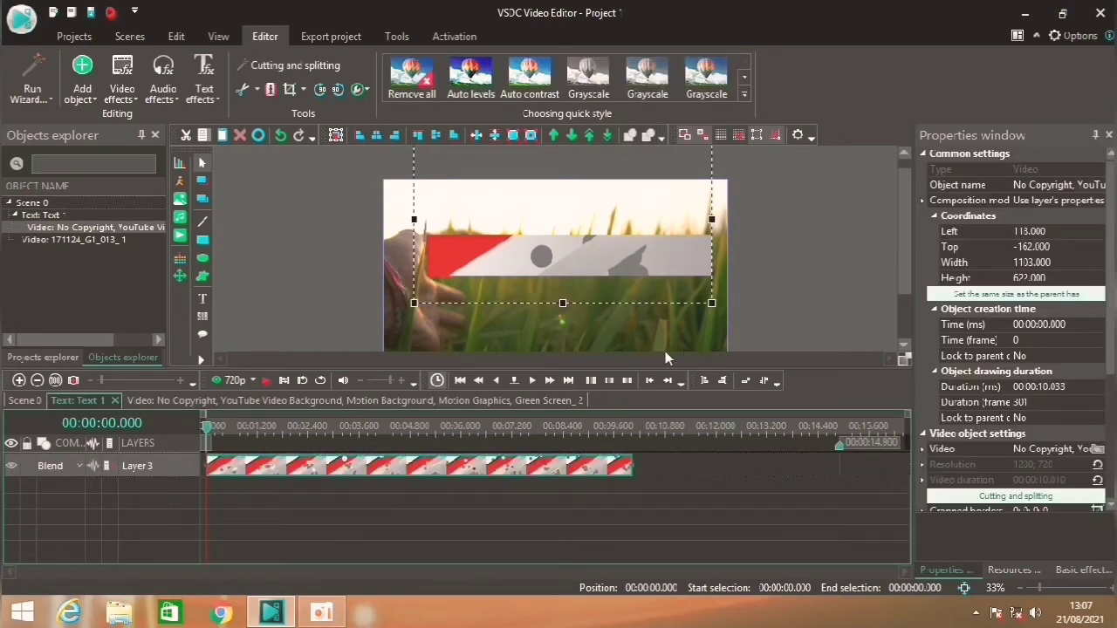
- Set the composition mode of the motion background video's layer to Source in, so the video fills only the letters
{"action": "right_click", "coordinate": [58, 470]}
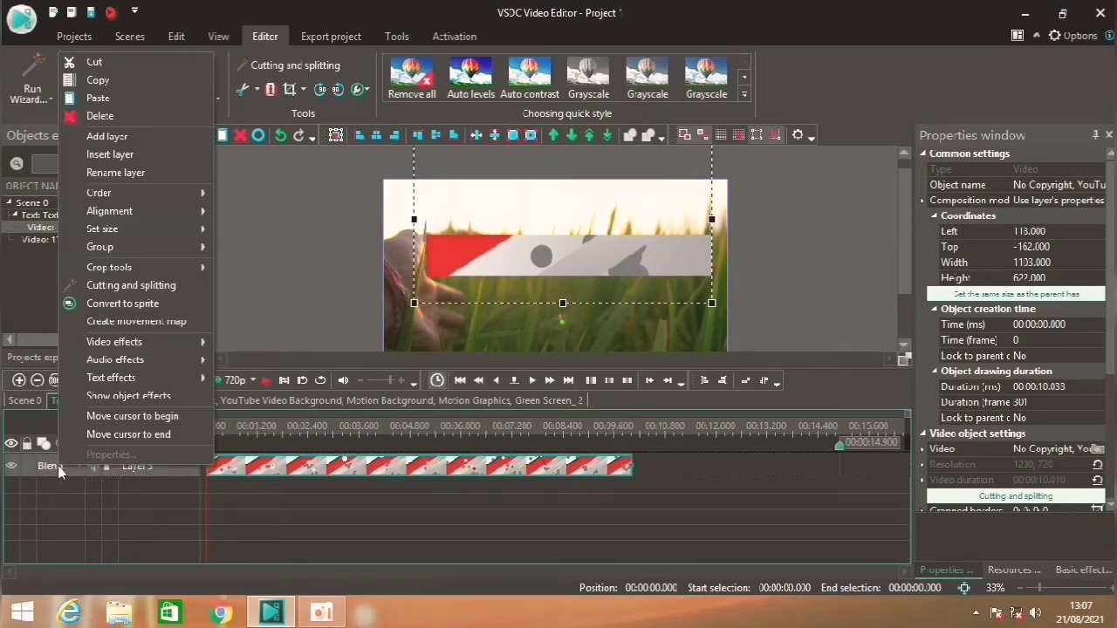
{"action": "left_click", "coordinate": [52, 468]}
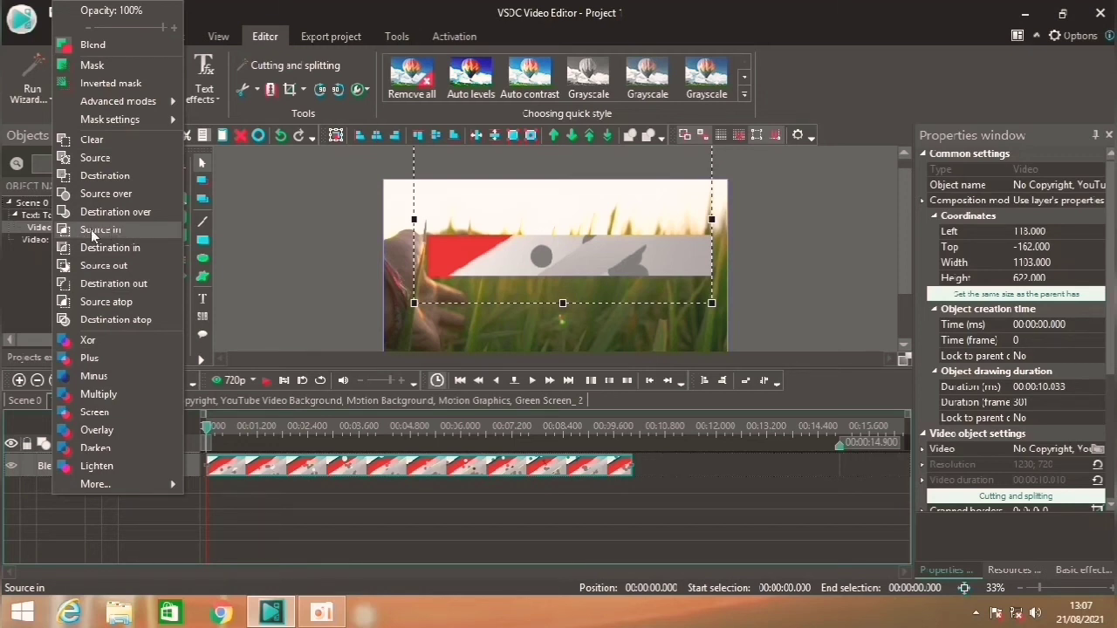
{"action": "left_click", "coordinate": [123, 236]}
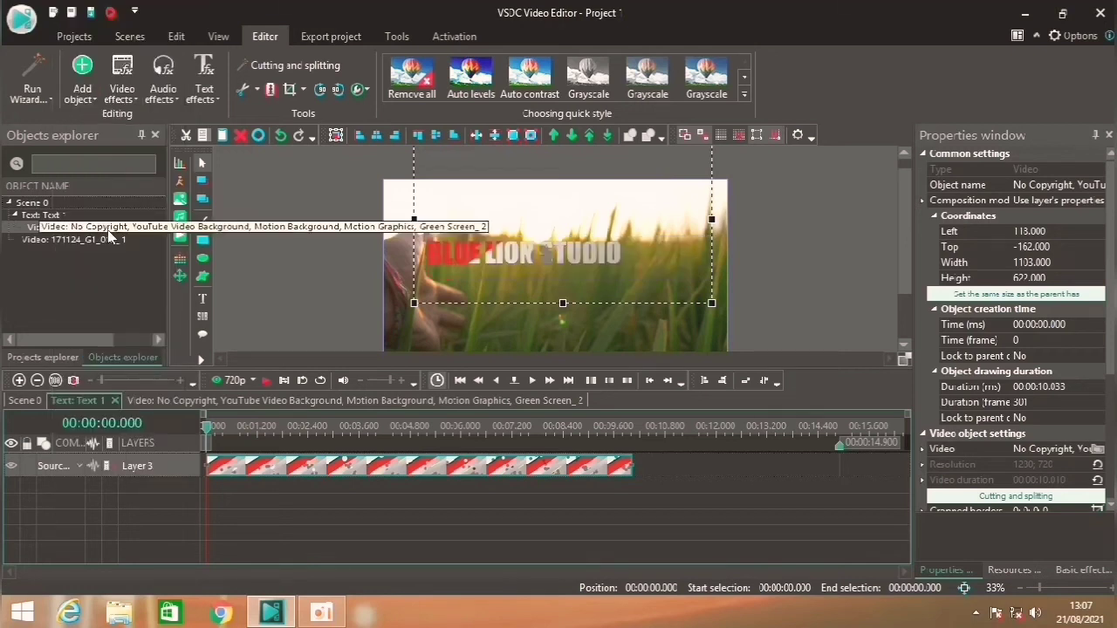
- Move the video-filled text in the main scene to about 345 px left and 230 px top, and deselect it
{"action": "double_click", "coordinate": [536, 256]}
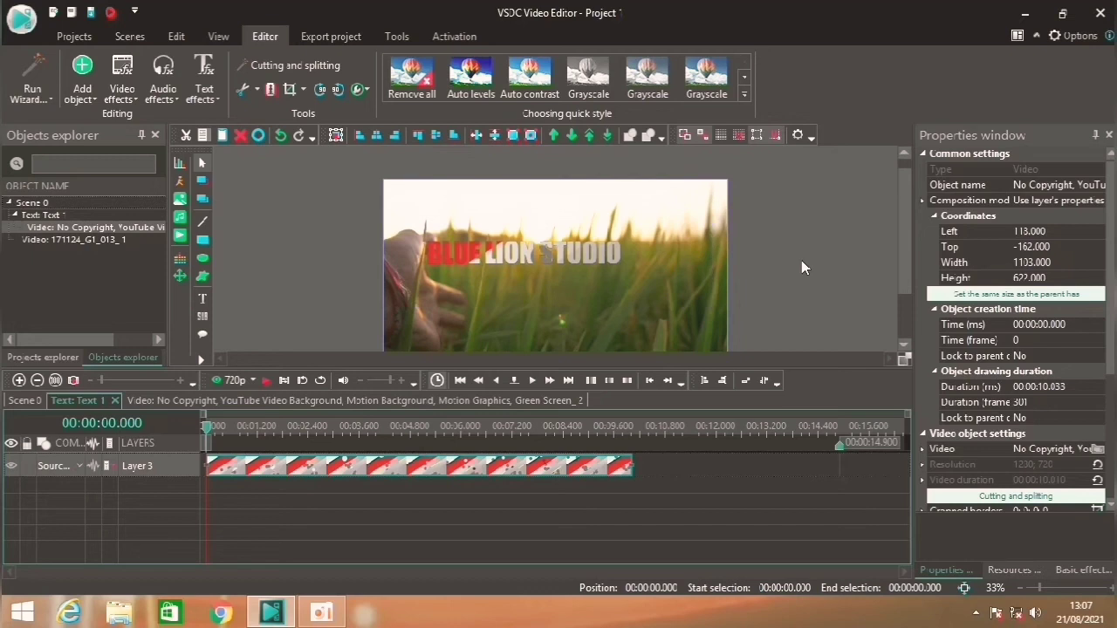
{"action": "left_click_drag", "start_coordinate": [599, 256], "coordinate": [649, 262]}
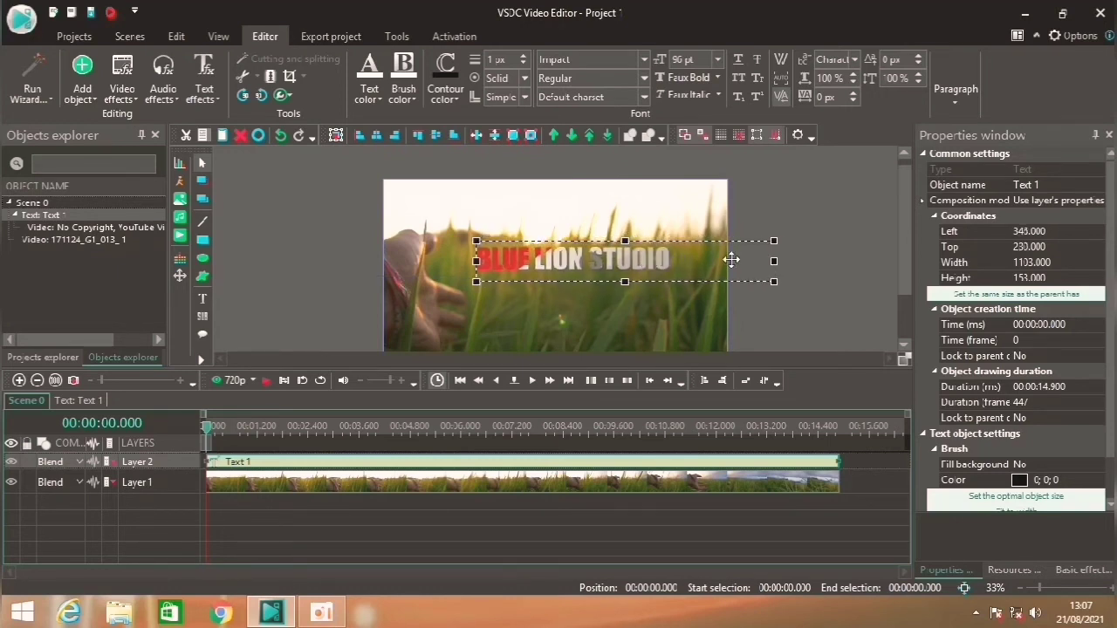
{"action": "left_click", "coordinate": [818, 232]}
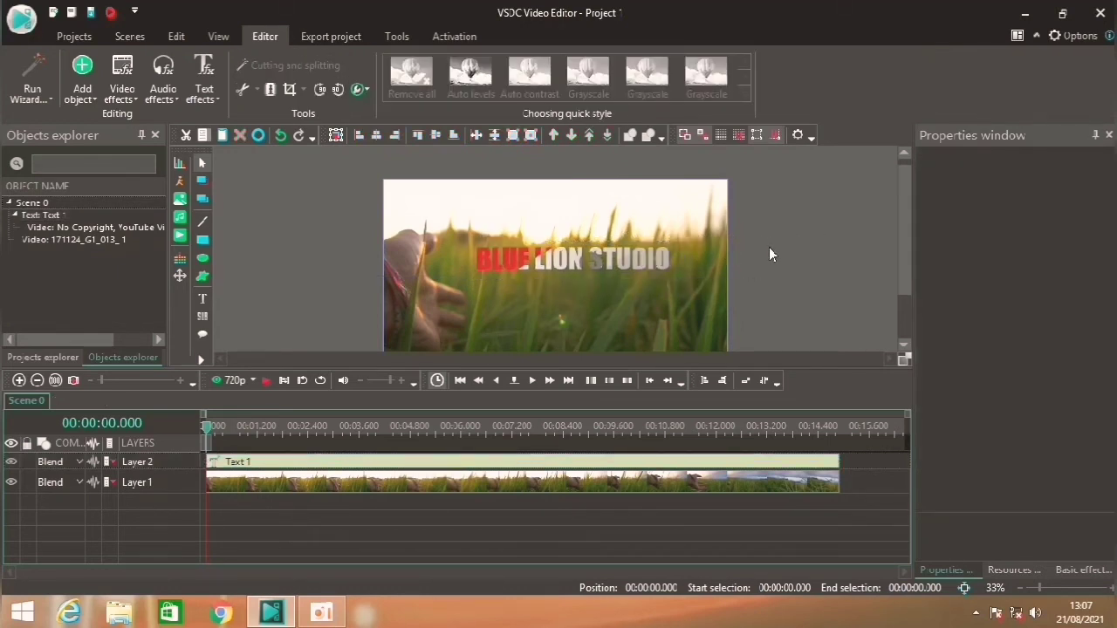
{"action": "left_click", "coordinate": [583, 248]}
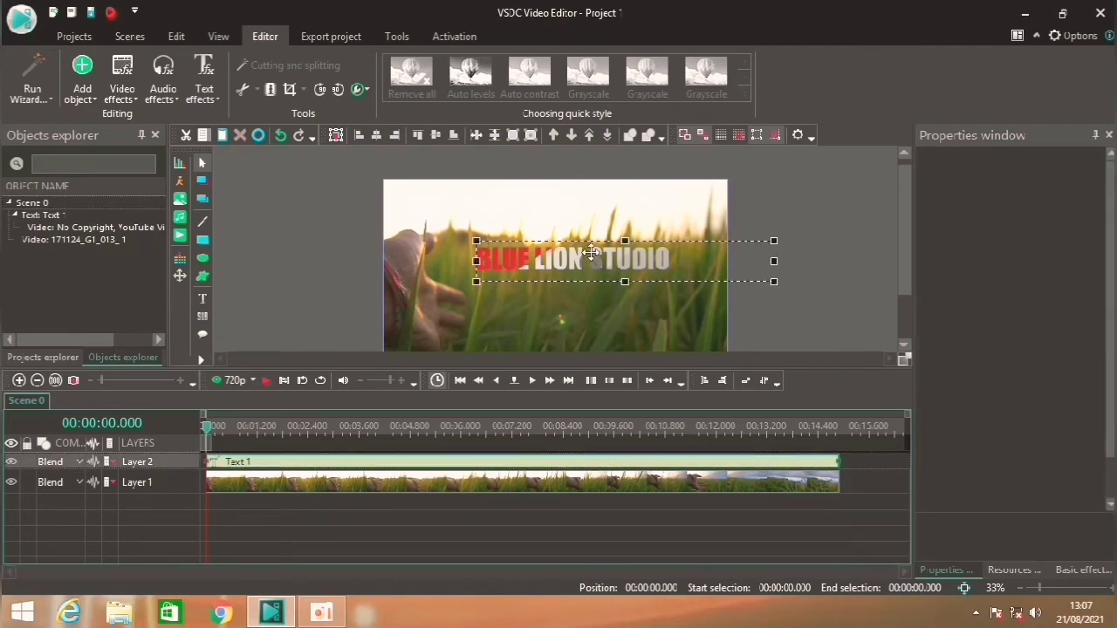
{"action": "double_click", "coordinate": [602, 258]}
{"action": "left_click", "coordinate": [801, 257]}
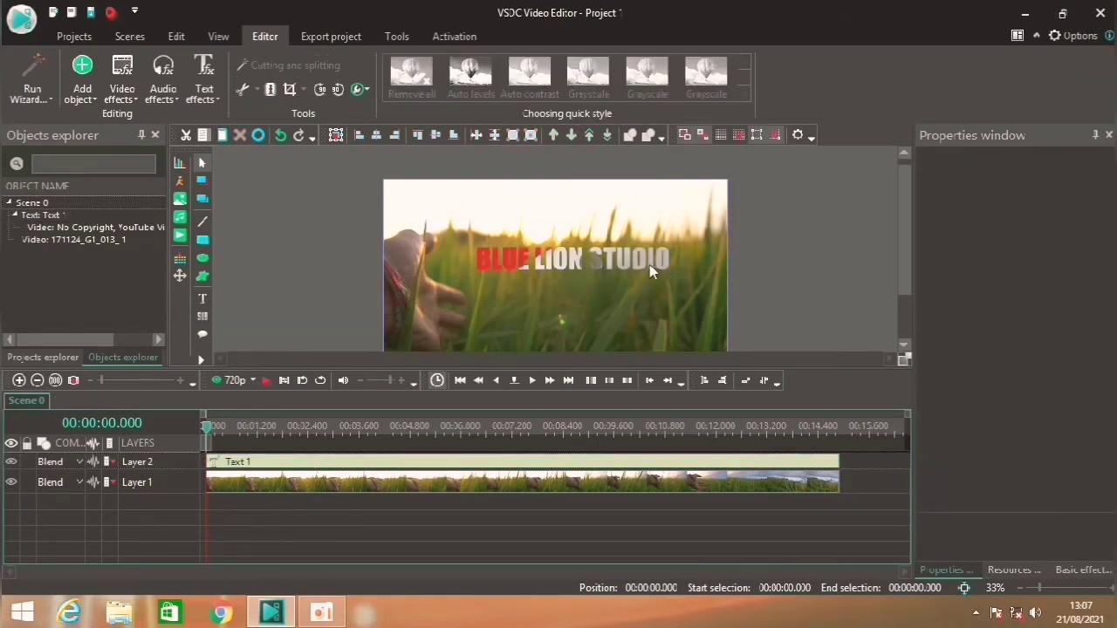
{"action": "left_click", "coordinate": [649, 265]}
{"action": "left_click", "coordinate": [830, 269]}
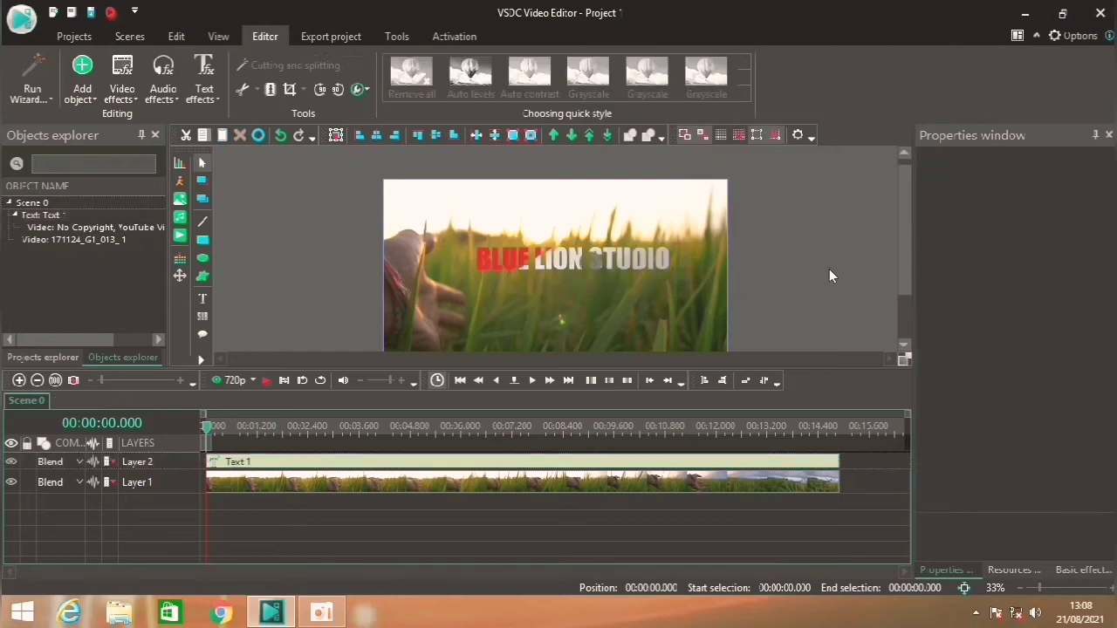
- Nudge the BLUE LION STUDIO text right and up to about 397 px left and 200 px top
{"action": "left_click", "coordinate": [663, 266]}
{"action": "double_click", "coordinate": [665, 265]}
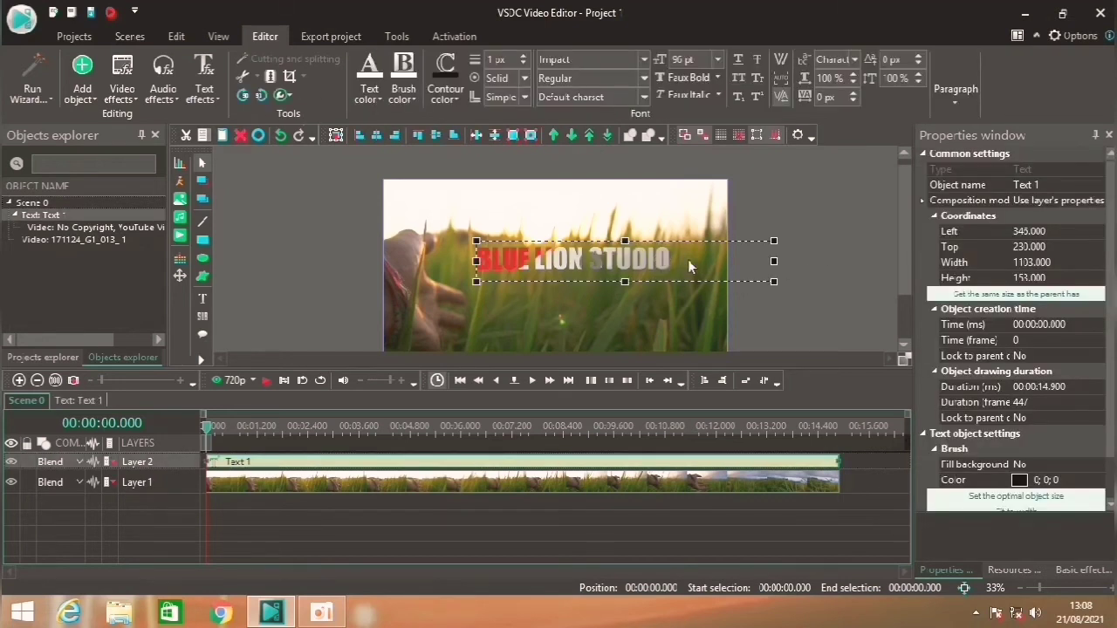
{"action": "left_click_drag", "start_coordinate": [688, 259], "coordinate": [699, 262]}
{"action": "key", "text": "Right"}
{"action": "key", "text": "Right"}
{"action": "key", "text": "Right"}
{"action": "key", "text": "Right"}
{"action": "key", "text": "Right"}
{"action": "key", "text": "Right"}
{"action": "key", "text": "Right"}
{"action": "key", "text": "Right"}
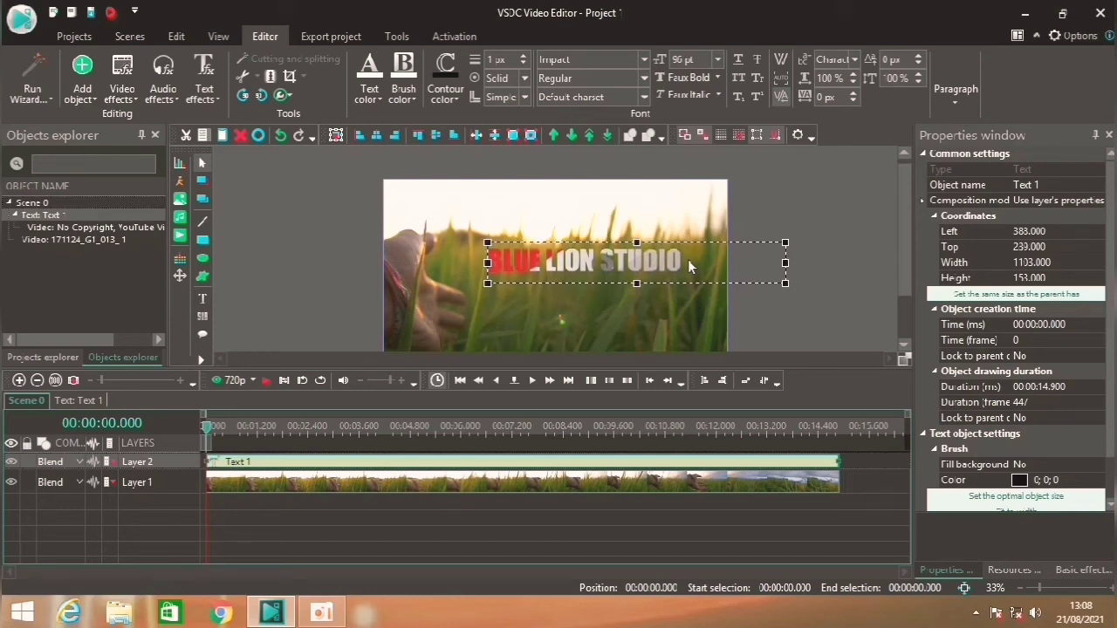
{"action": "key", "text": "Up"}
{"action": "key", "text": "Up"}
{"action": "key", "text": "Up"}
{"action": "key", "text": "Up"}
{"action": "key", "text": "Up"}
{"action": "key", "text": "Up"}
{"action": "key", "text": "Up"}
{"action": "key", "text": "Up"}
{"action": "key", "text": "Up"}
{"action": "key", "text": "Up"}
{"action": "key", "text": "Up"}
{"action": "key", "text": "Up"}
{"action": "key", "text": "Up"}
{"action": "key", "text": "Up"}
{"action": "key", "text": "Up"}
{"action": "key", "text": "Up"}
{"action": "key", "text": "Up"}
{"action": "key", "text": "Up"}
{"action": "key", "text": "Up"}
{"action": "key", "text": "Up"}
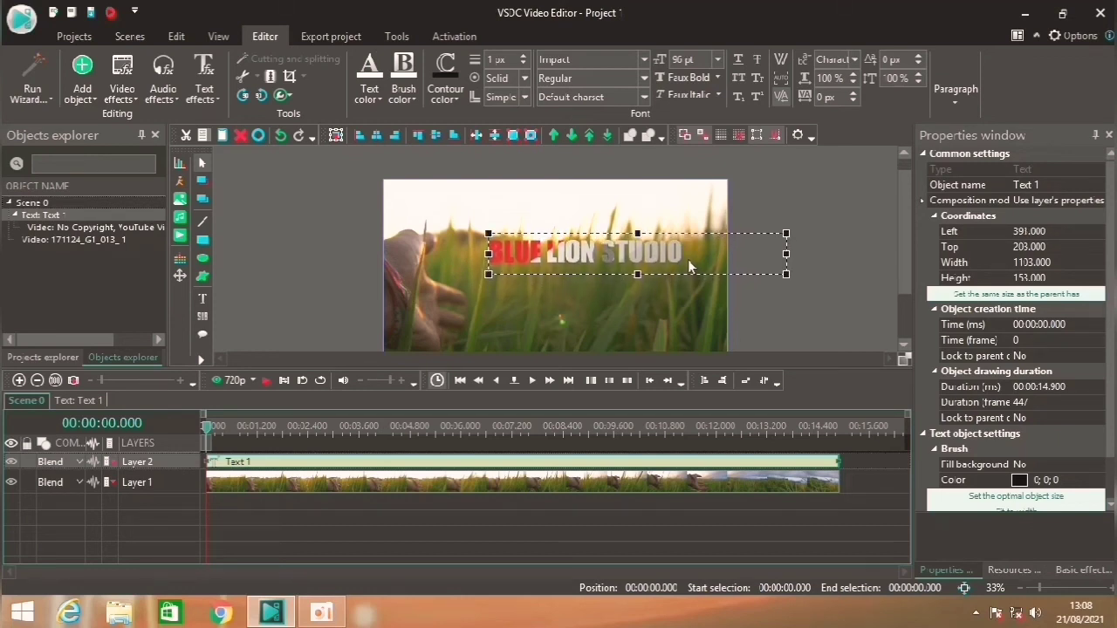
{"action": "key", "text": "Right"}
{"action": "key", "text": "Right"}
{"action": "key", "text": "Right"}
{"action": "key", "text": "Right"}
{"action": "key", "text": "Right"}
{"action": "key", "text": "Right"}
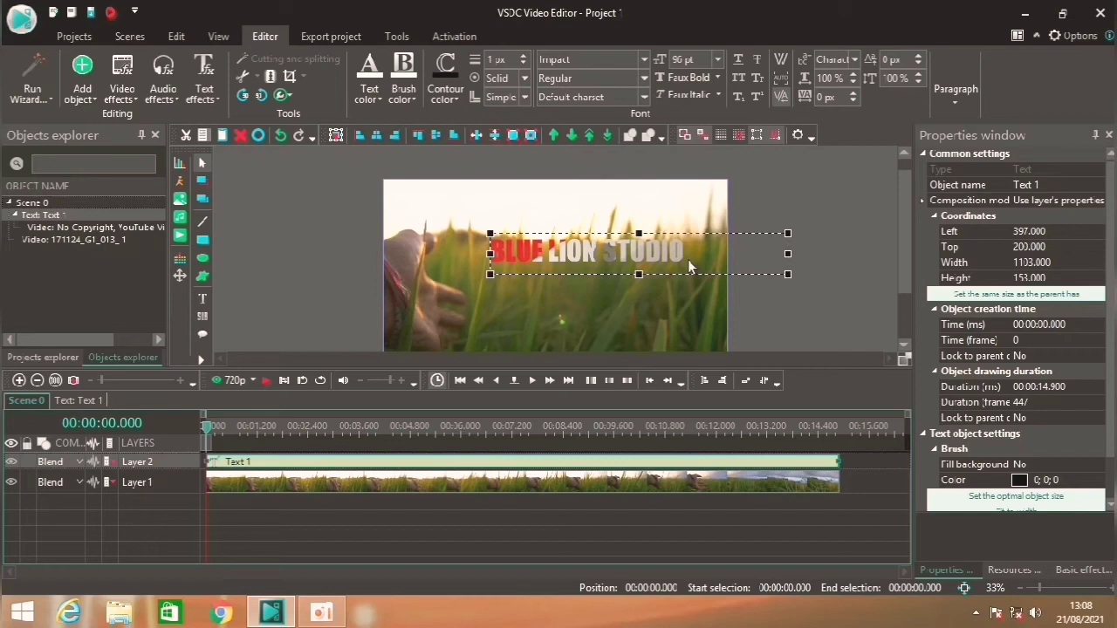
- Deselect the text and play the project preview in the export view
{"action": "left_click", "coordinate": [766, 207]}
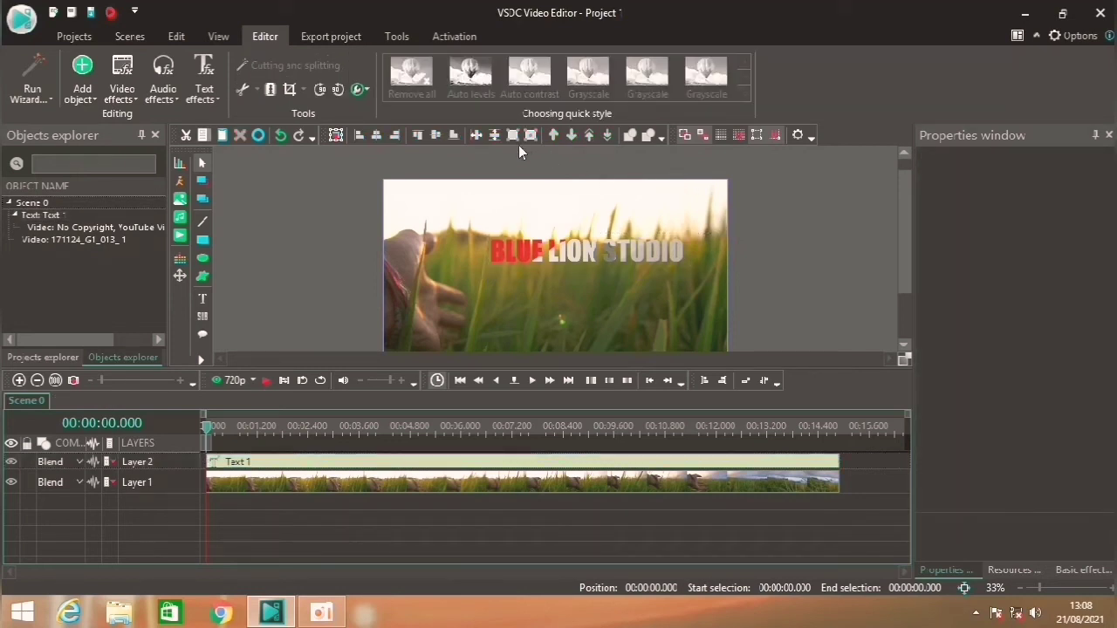
{"action": "left_click", "coordinate": [320, 31]}
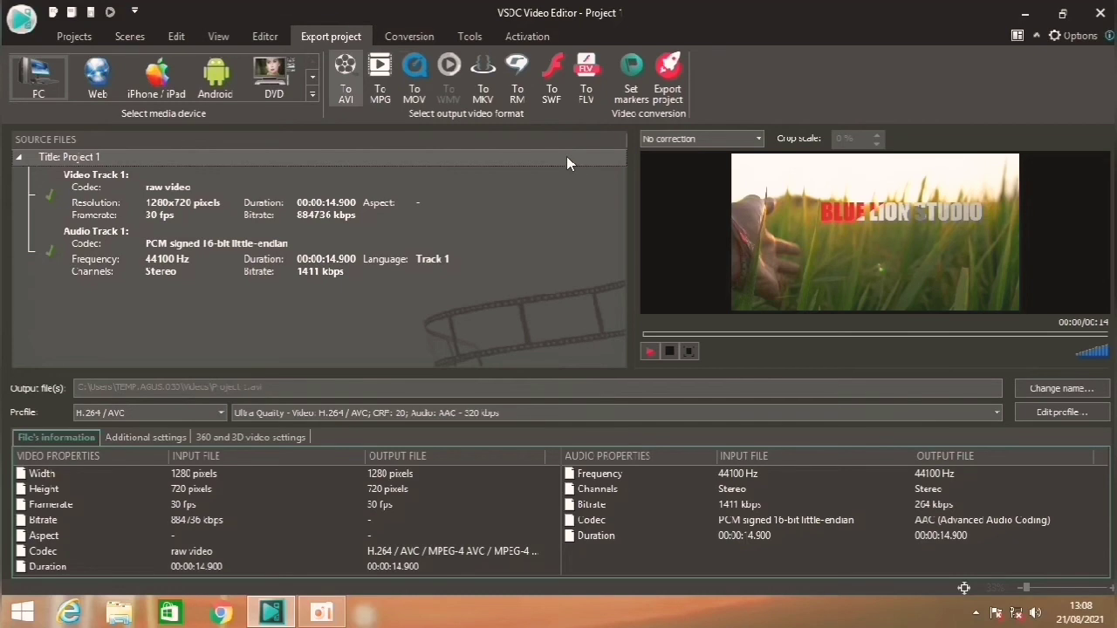
{"action": "left_click", "coordinate": [649, 354]}
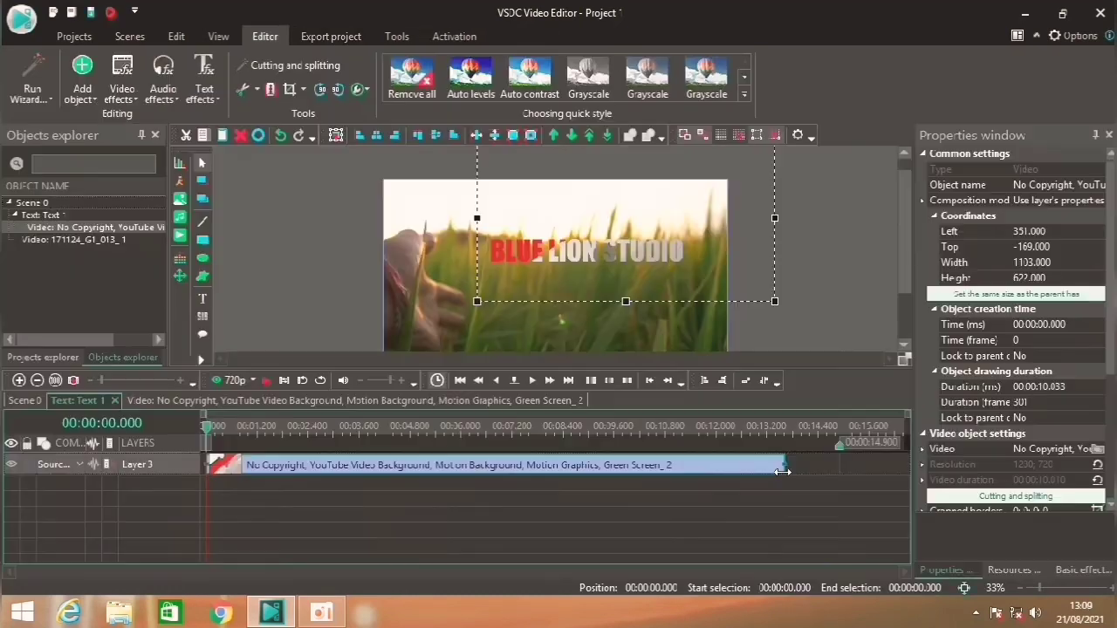
- Extend the motion background video inside the text object to a duration of 14.900 seconds and deselect it
{"action": "left_click_drag", "start_coordinate": [775, 471], "coordinate": [836, 471]}
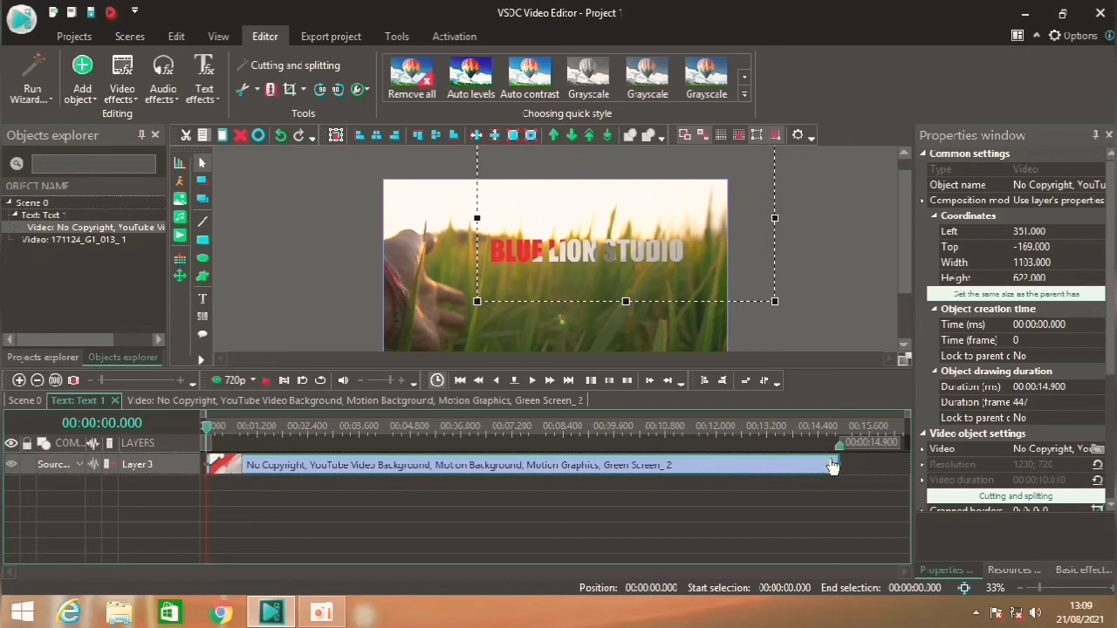
{"action": "left_click", "coordinate": [826, 333]}
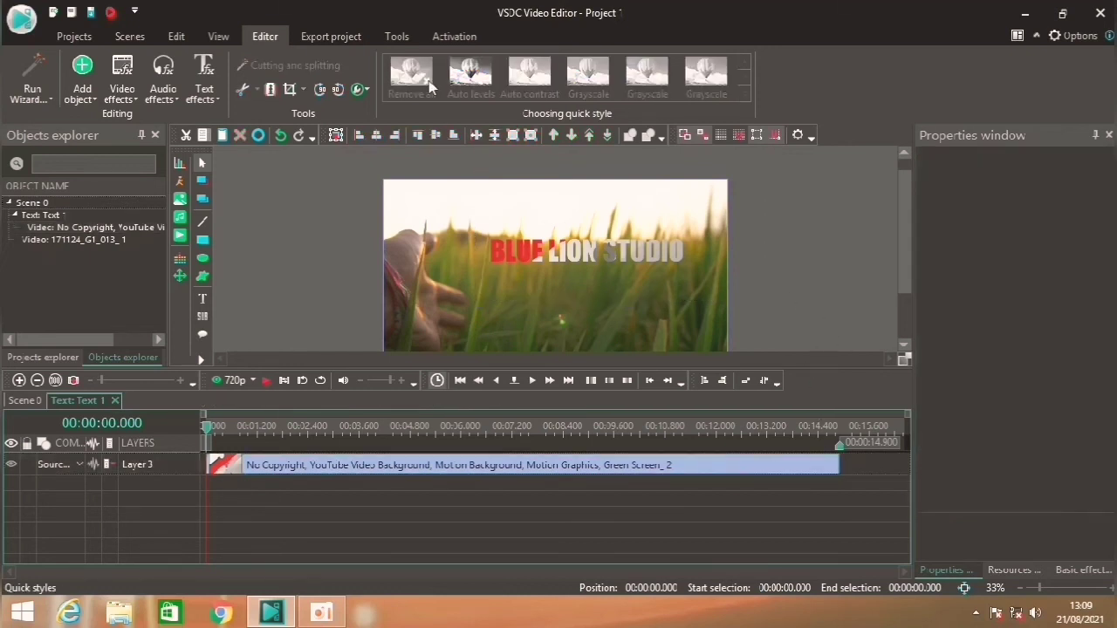
- Export the project for PC as AVI without premium features, dismiss the completion notice and close the exported video's playback
{"action": "left_click", "coordinate": [342, 37]}
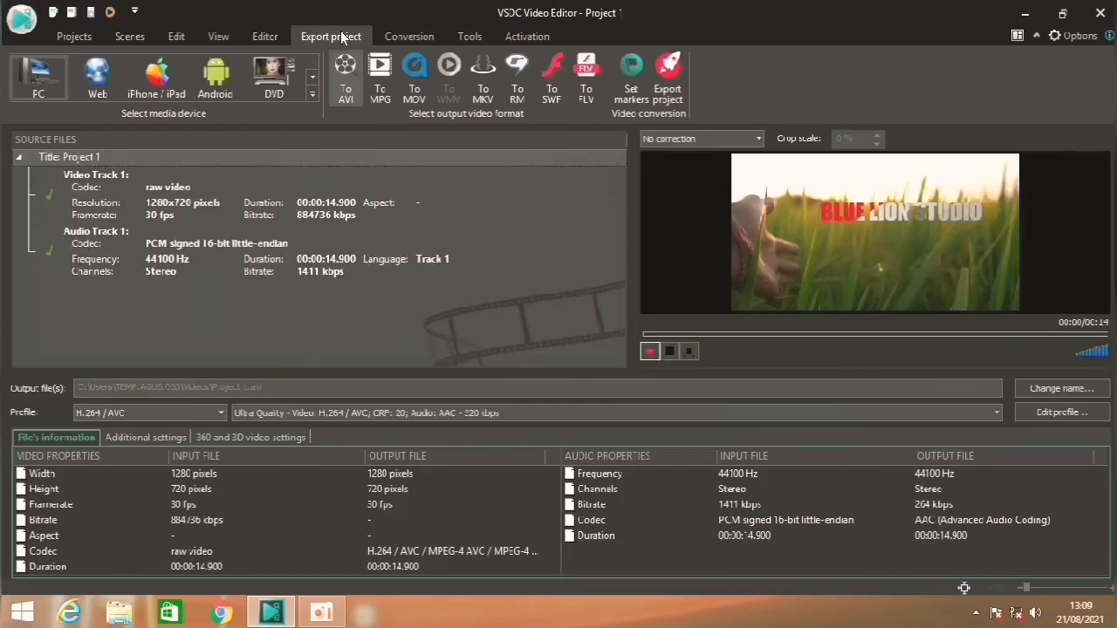
{"action": "left_click", "coordinate": [668, 96]}
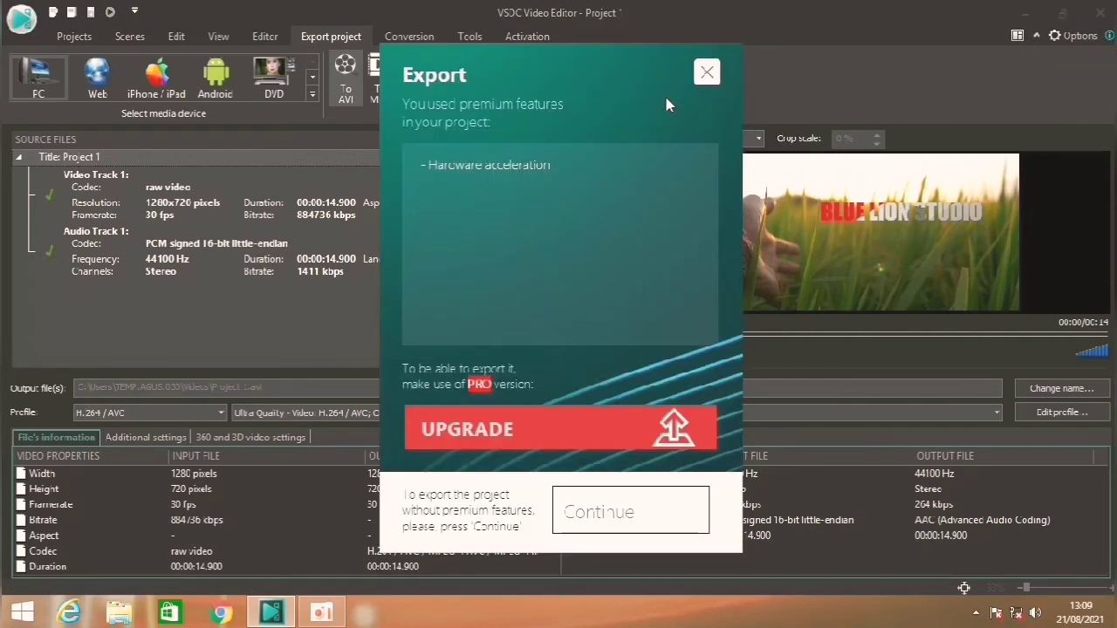
{"action": "left_click", "coordinate": [644, 522]}
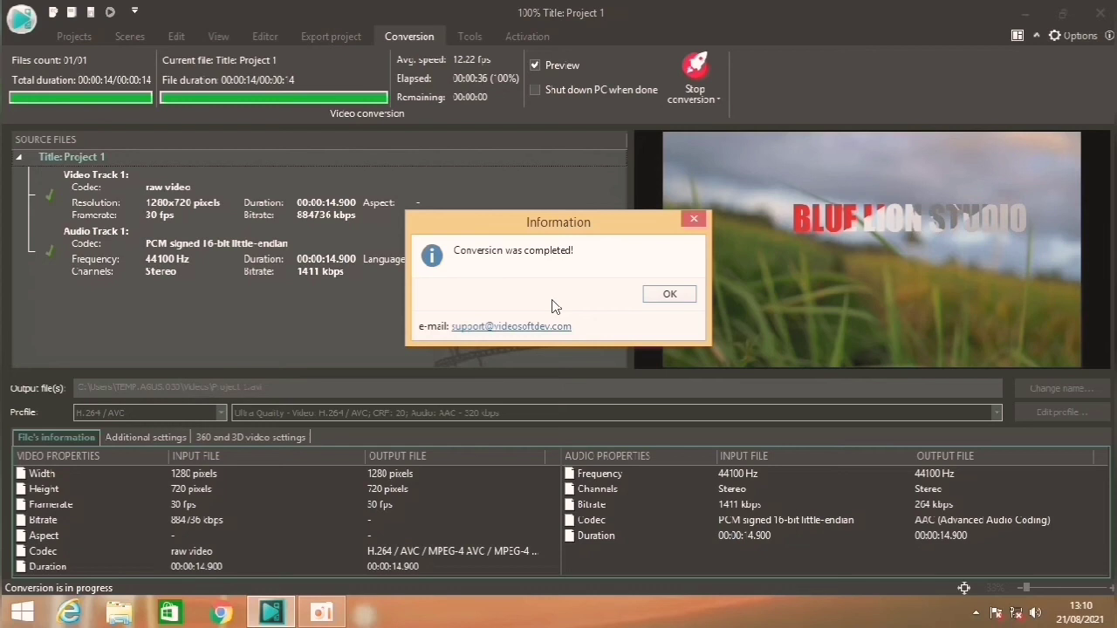
{"action": "left_click", "coordinate": [669, 295]}
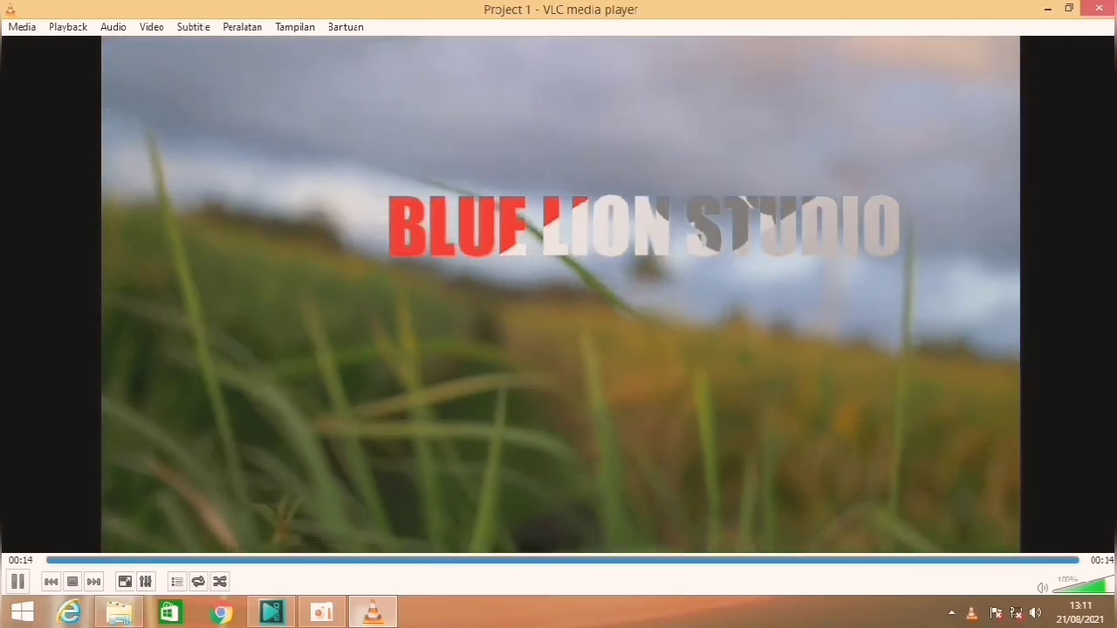
{"action": "key", "text": "ctrl+q"}
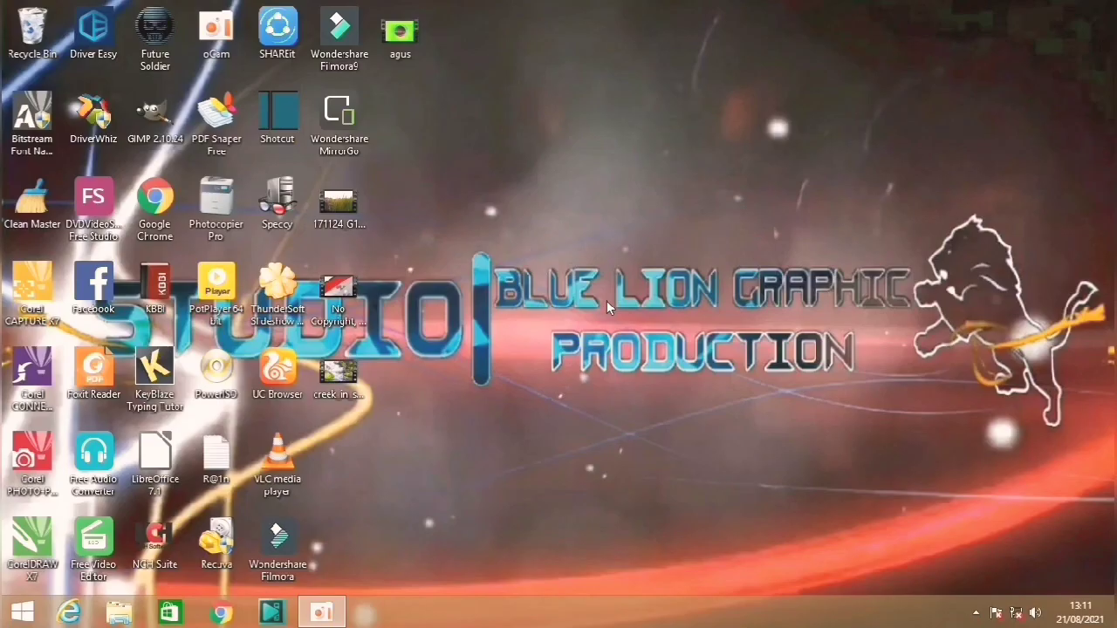